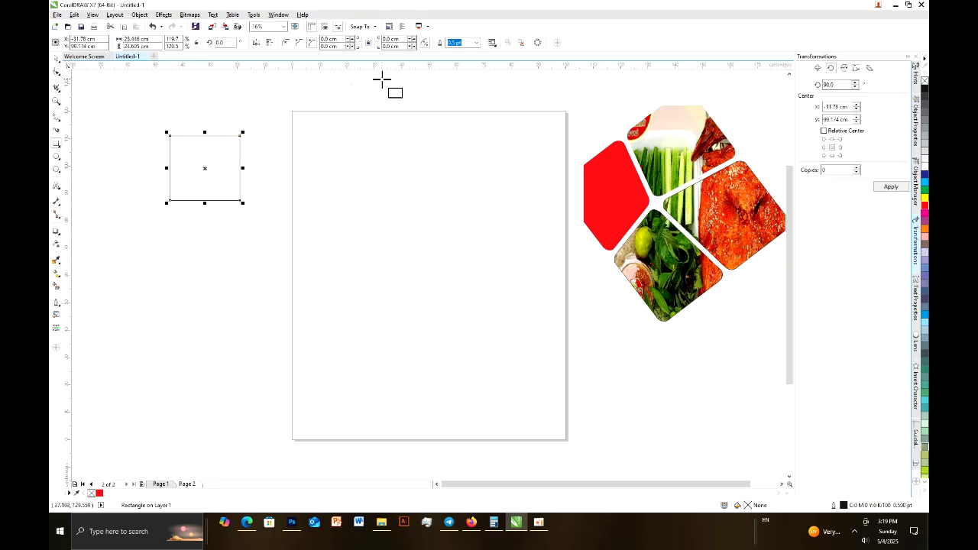
Round the square's corners to 3.0 cm and place a copy right beside it with a narrow gap
click(287, 43)
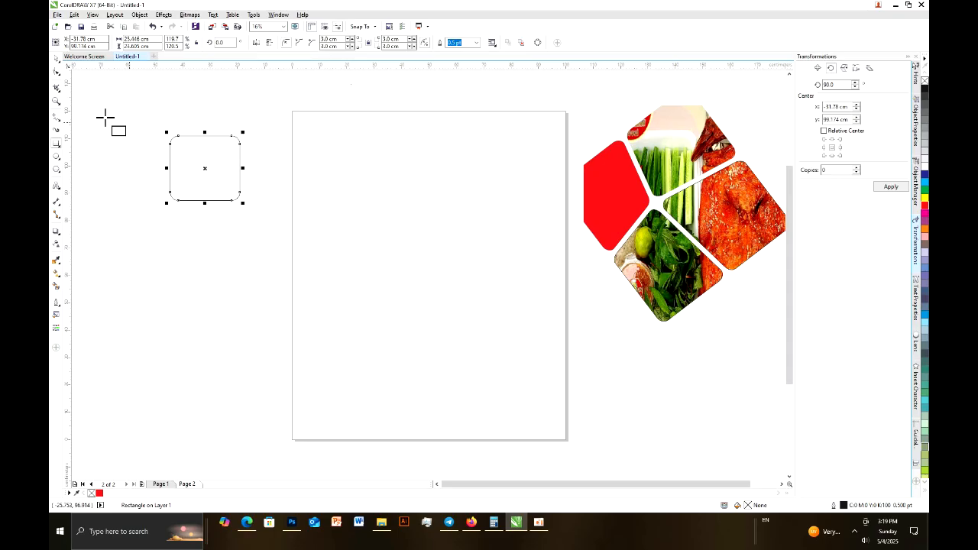
click(56, 61)
click(192, 169)
click(198, 169)
drag(199, 169, 273, 168)
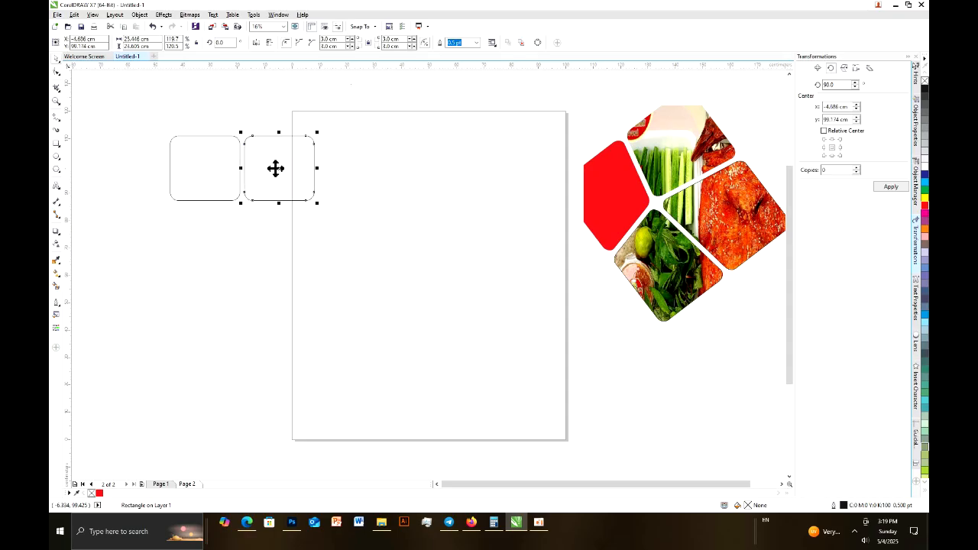
Duplicate the pair of rounded squares directly below to form a two-by-two grid with narrow gaps
click(131, 191)
drag(138, 121, 399, 278)
drag(282, 172, 285, 244)
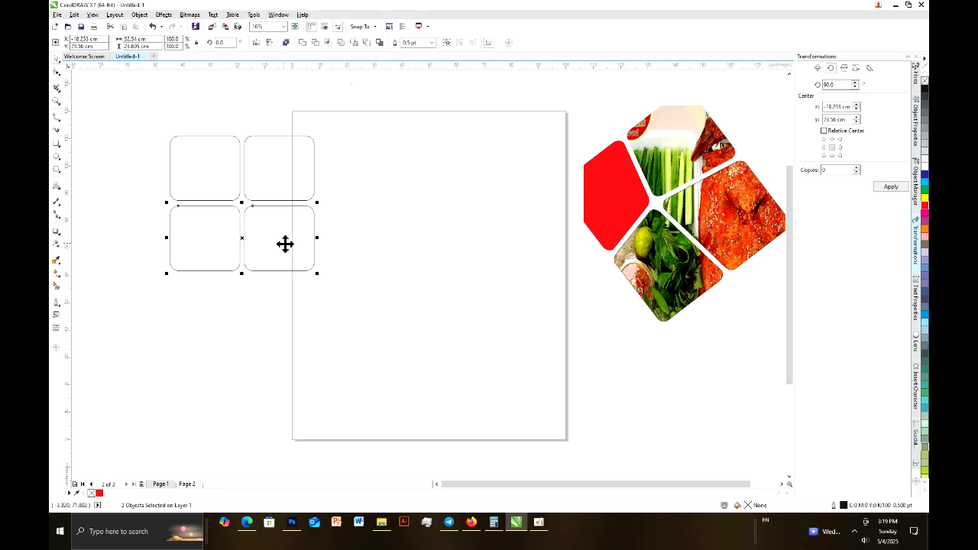
Rotate the four squares to about 319° over the page's upper-left area and enlarge them to about 71.7 by 71.4 cm
drag(127, 121, 382, 352)
drag(213, 175, 214, 176)
click(213, 179)
drag(166, 133, 235, 124)
drag(252, 172, 365, 161)
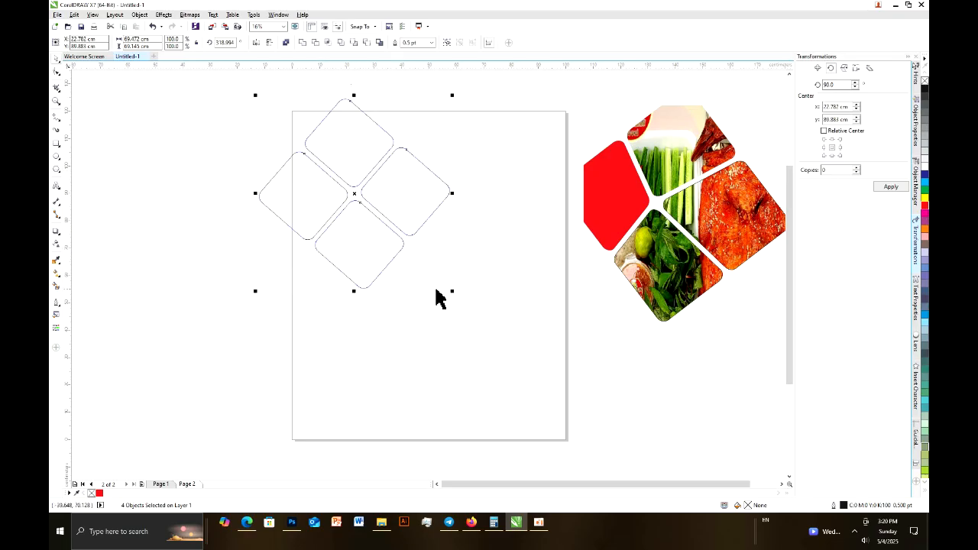
drag(454, 293, 461, 299)
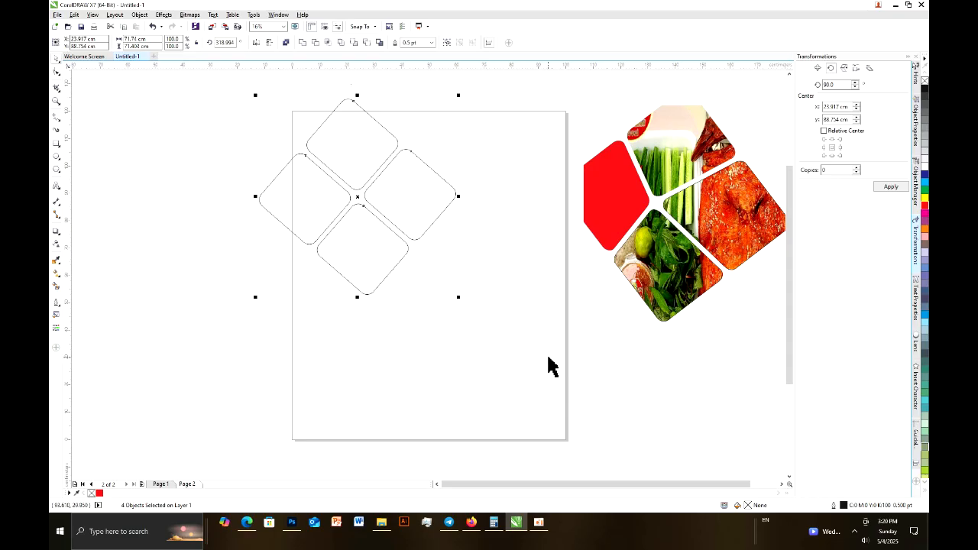
click(184, 266)
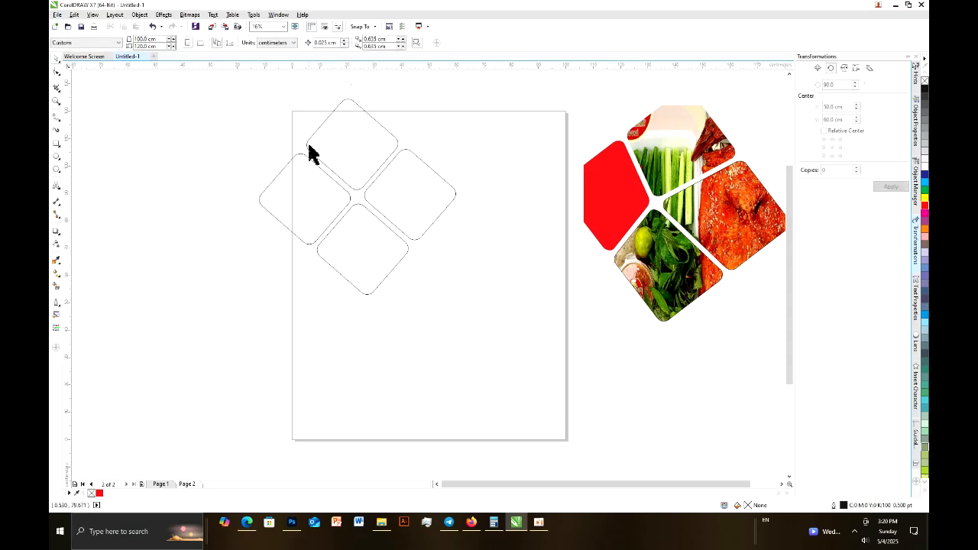
Weld the four rotated rounded squares into a single curve
drag(227, 102, 429, 201)
click(225, 137)
drag(226, 88, 489, 321)
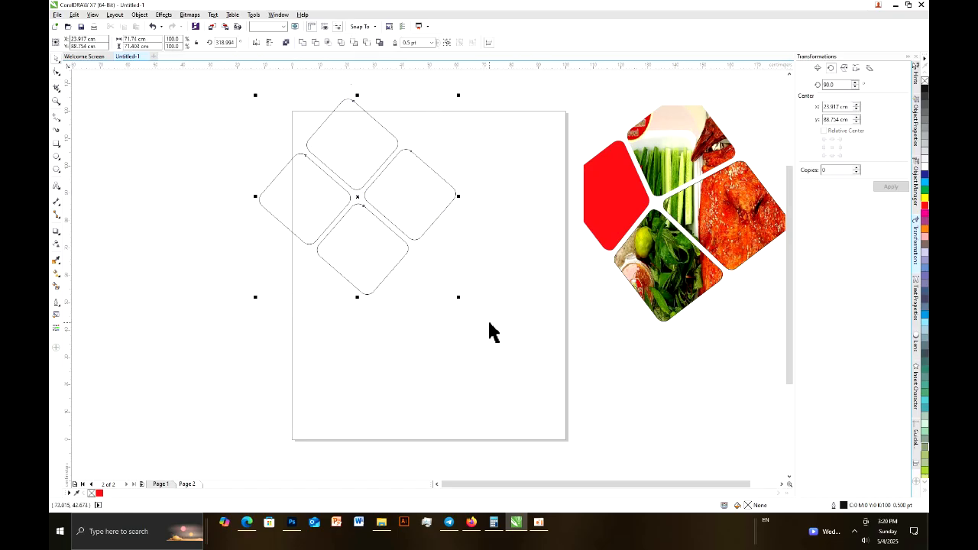
click(305, 43)
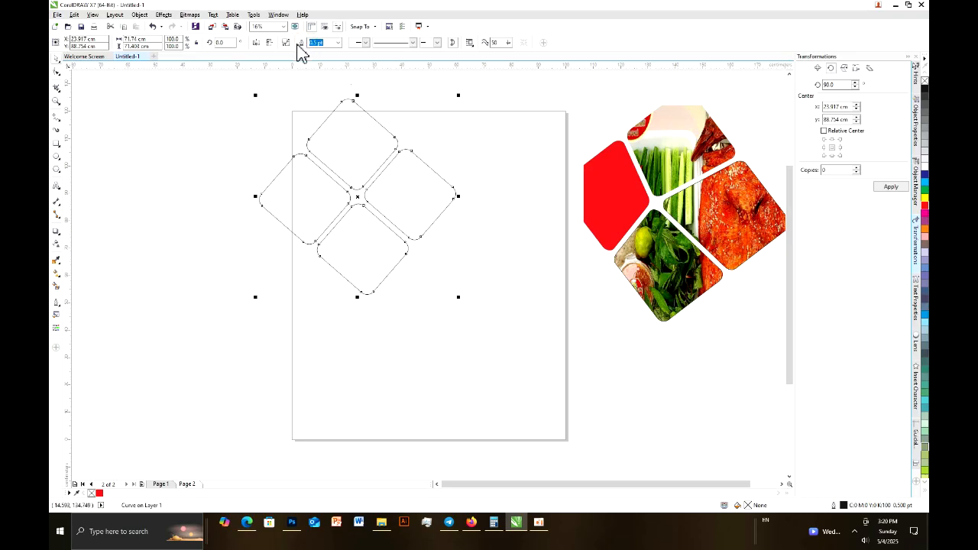
click(57, 74)
drag(334, 165, 415, 247)
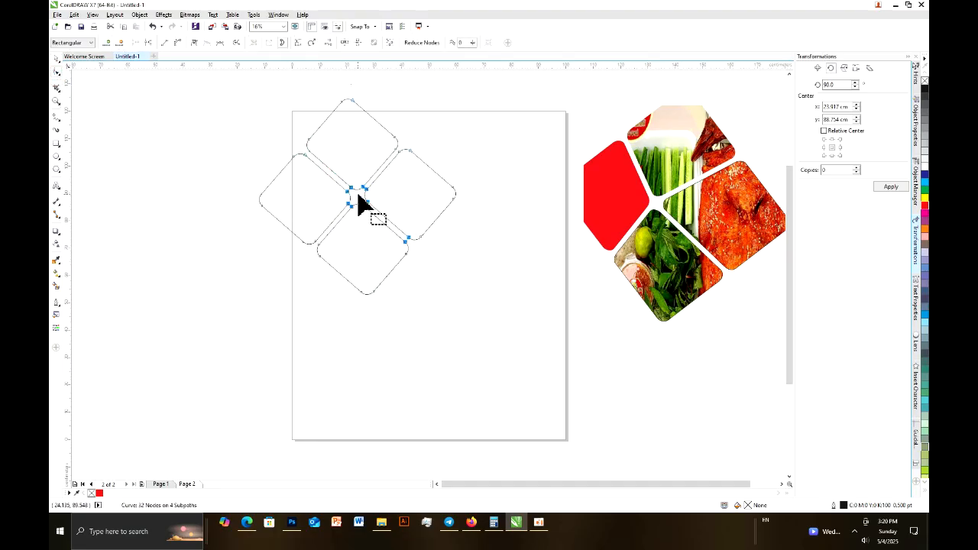
drag(342, 174, 352, 201)
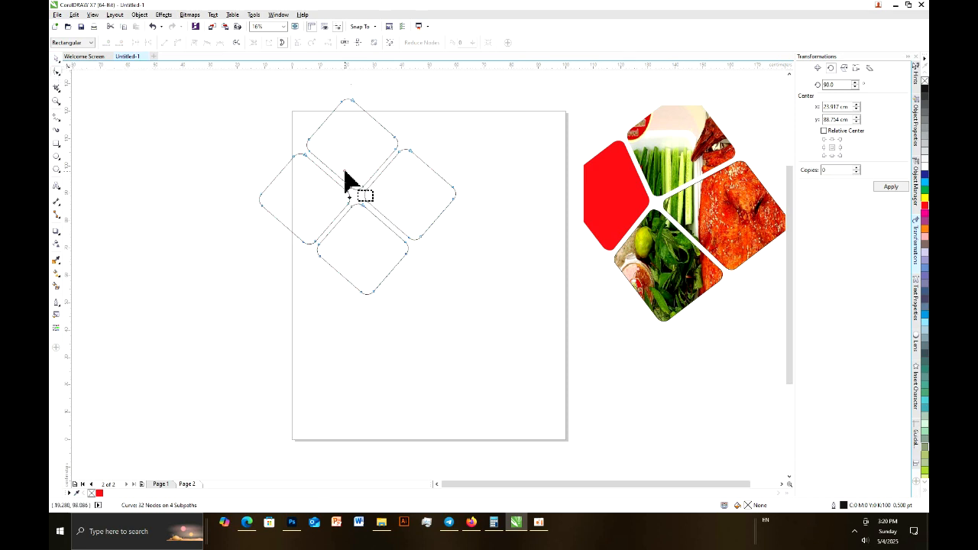
drag(343, 166, 415, 252)
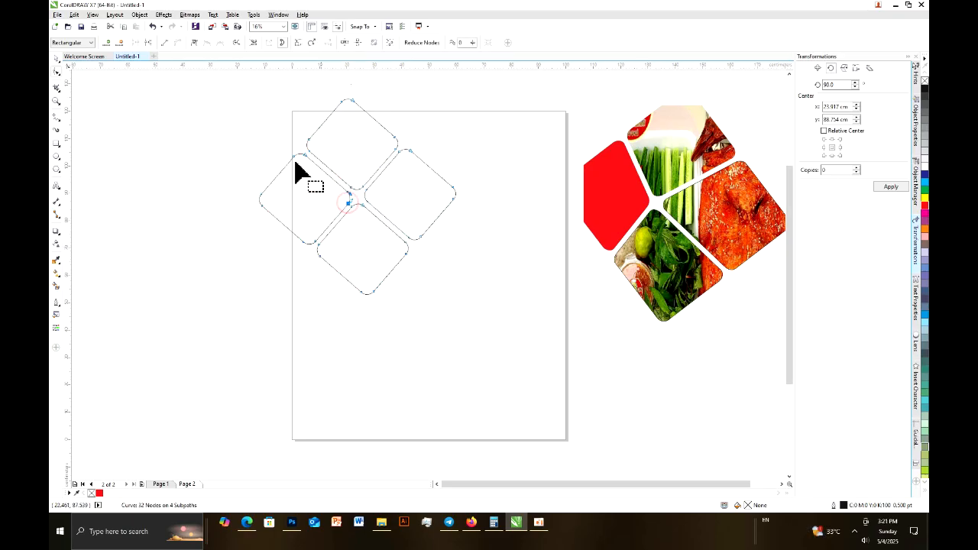
click(55, 60)
click(337, 176)
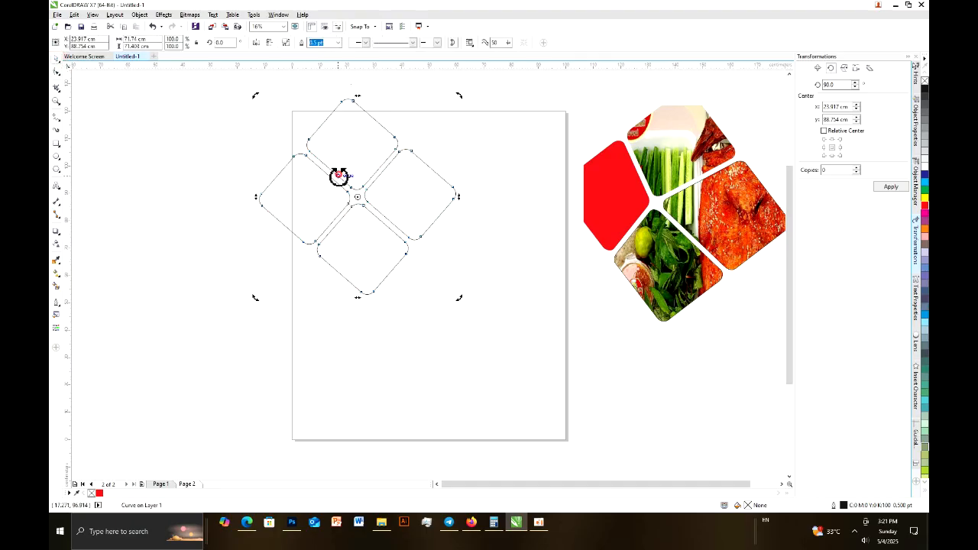
Shift the inner corner nodes around the central gap toward the leftmost shape, making the four shapes unequal
click(56, 71)
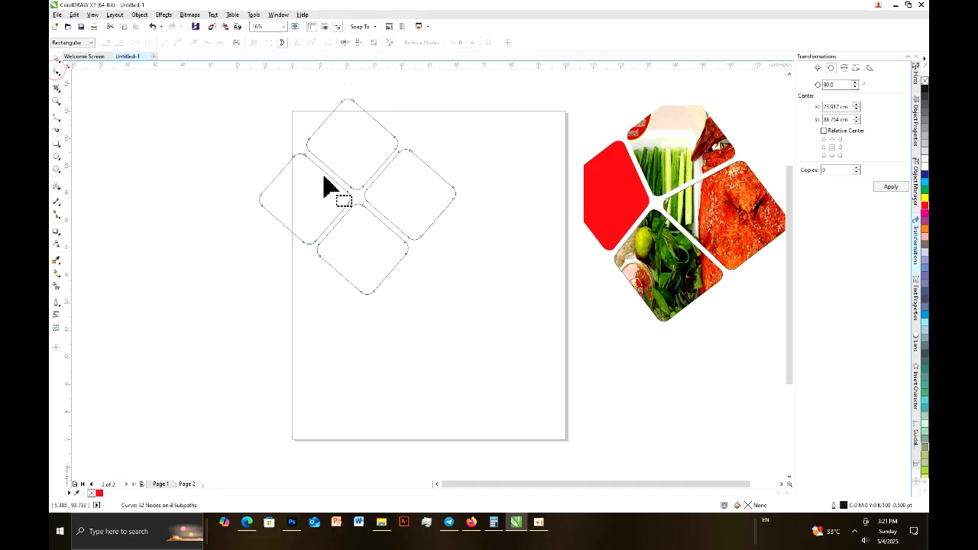
drag(339, 165, 414, 230)
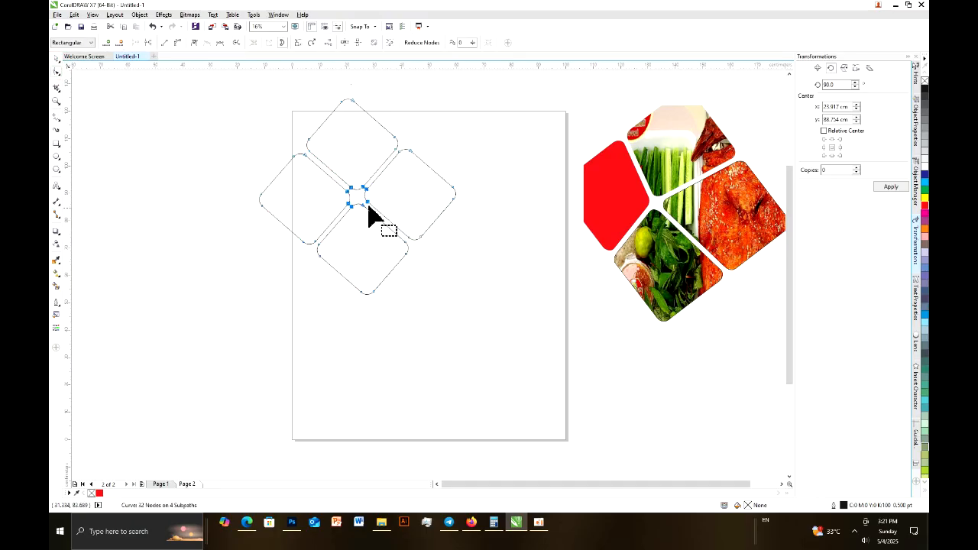
mouse_move(346, 194)
mouse_down()
mouse_move(315, 190)
mouse_move(328, 188)
mouse_up()
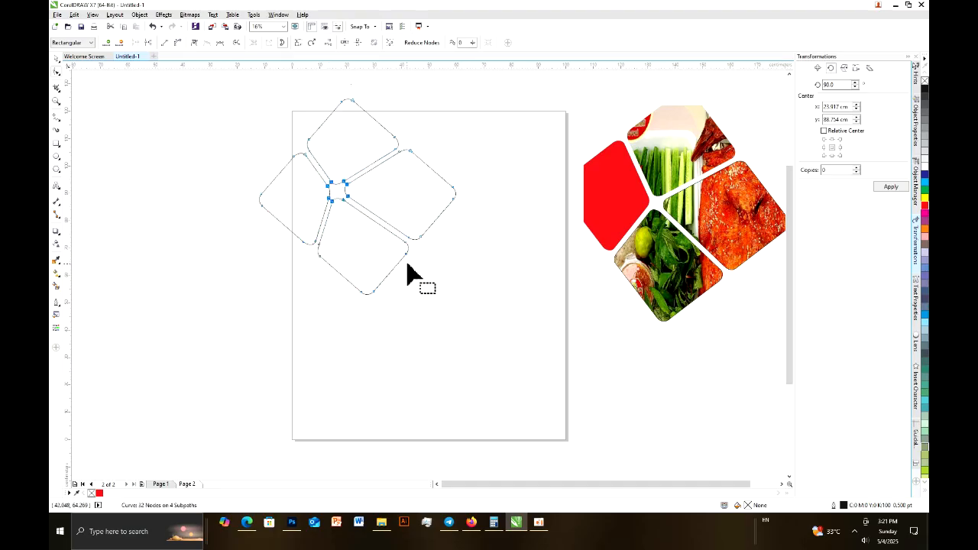
click(54, 60)
click(190, 200)
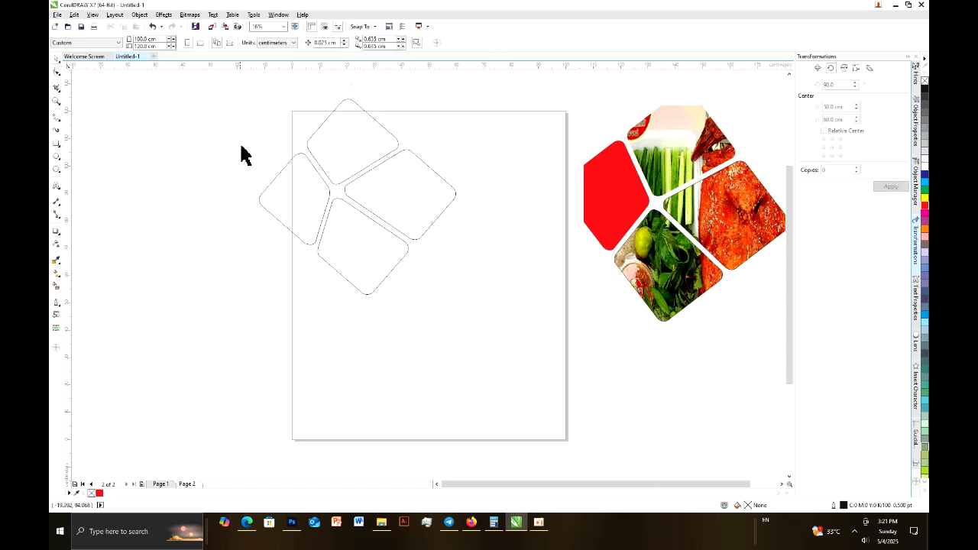
Break the curve apart into four separate shapes and fill the leftmost shape with red
click(308, 214)
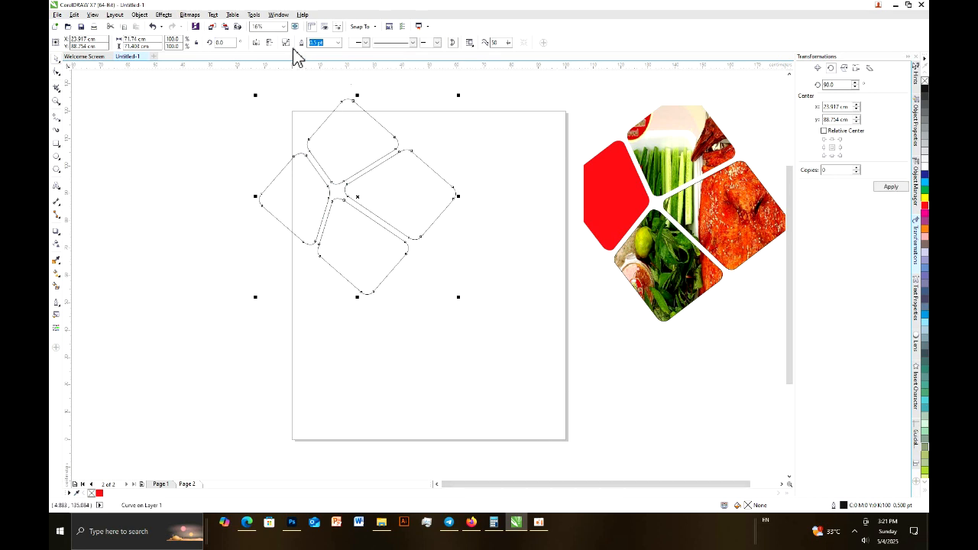
click(187, 271)
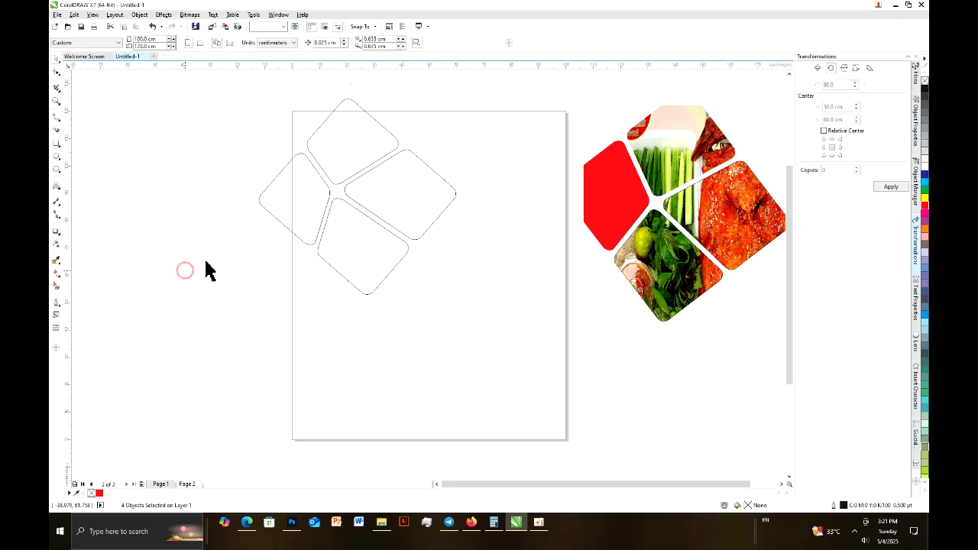
click(295, 217)
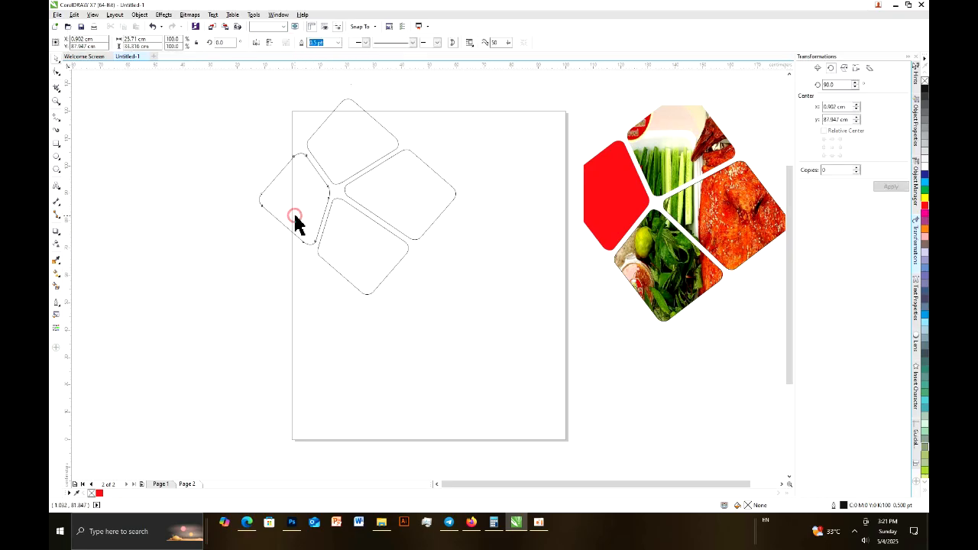
click(99, 494)
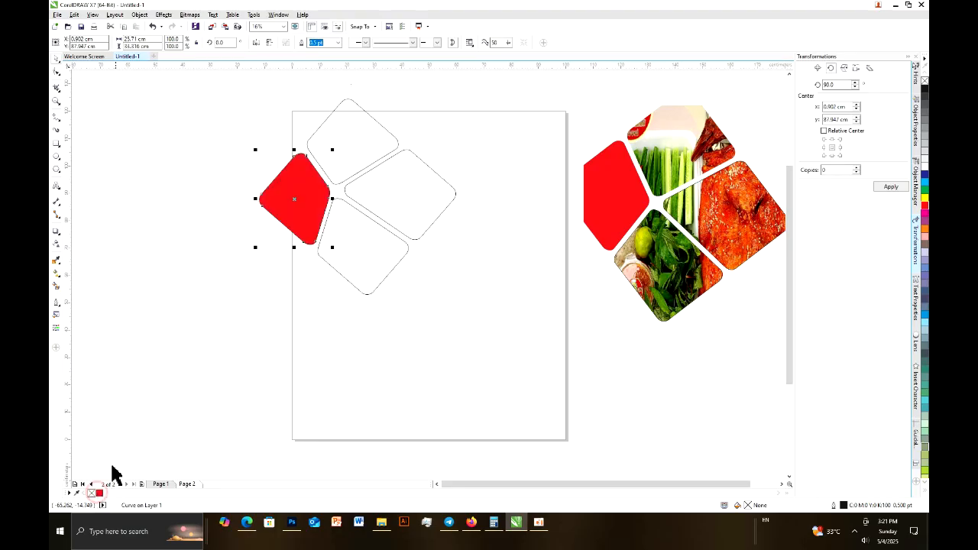
click(151, 357)
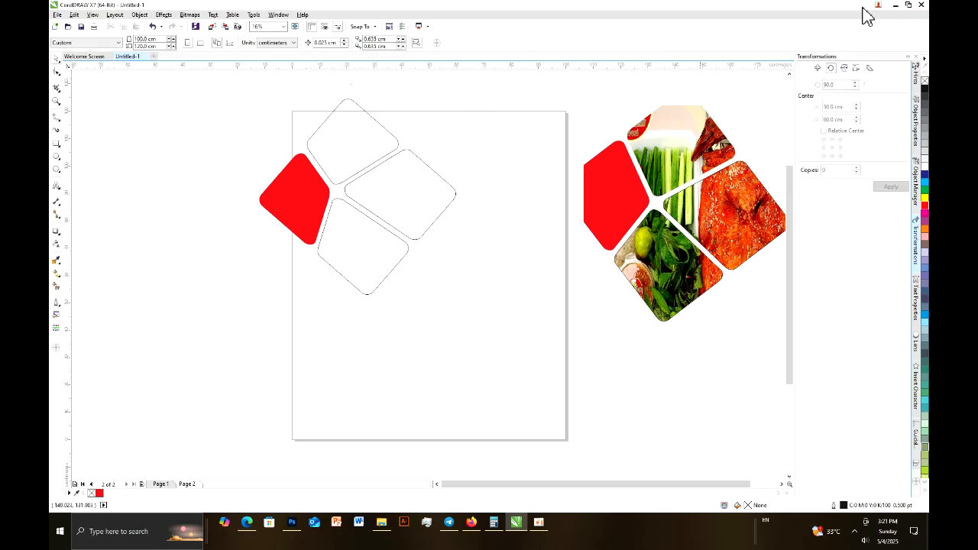
Bring the roast duck photo from the desktop into the drawing
click(897, 6)
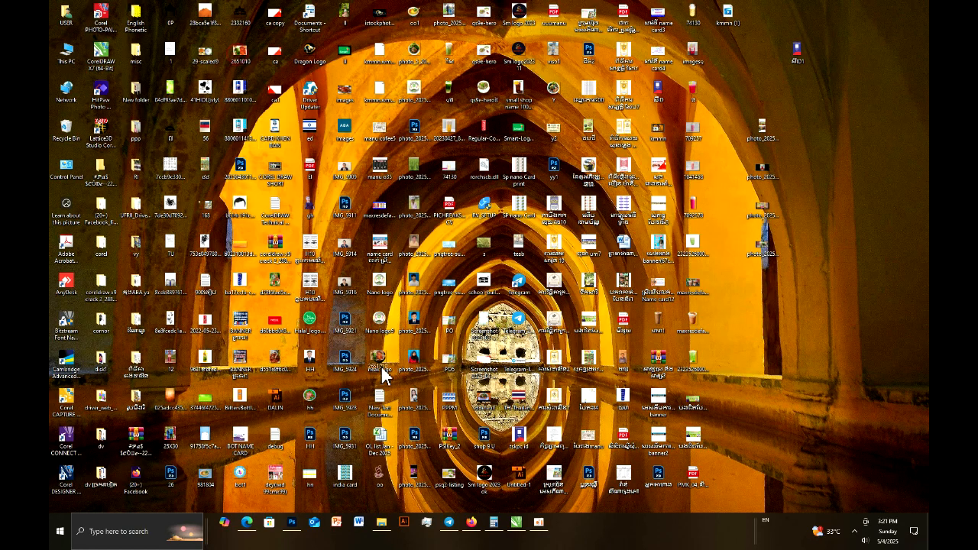
click(473, 522)
click(522, 536)
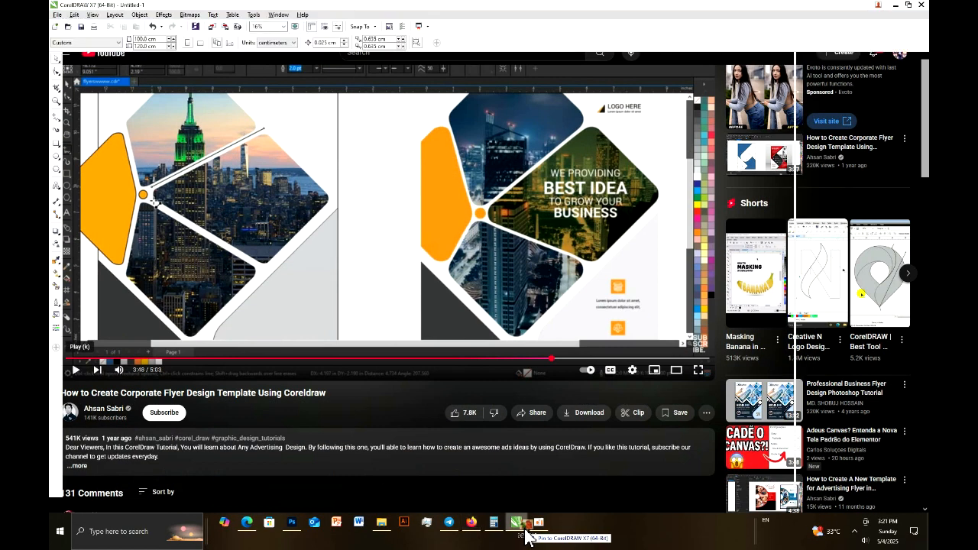
key(ctrl+v)
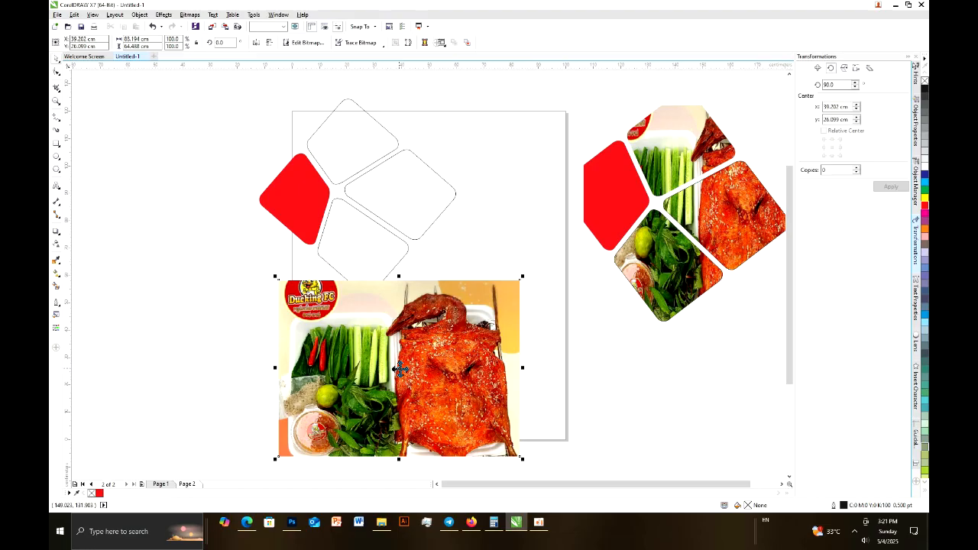
Resize the duck photo to about 55.9 by 72.6 cm to suit the three unfilled shapes and move it clear of them
click(393, 394)
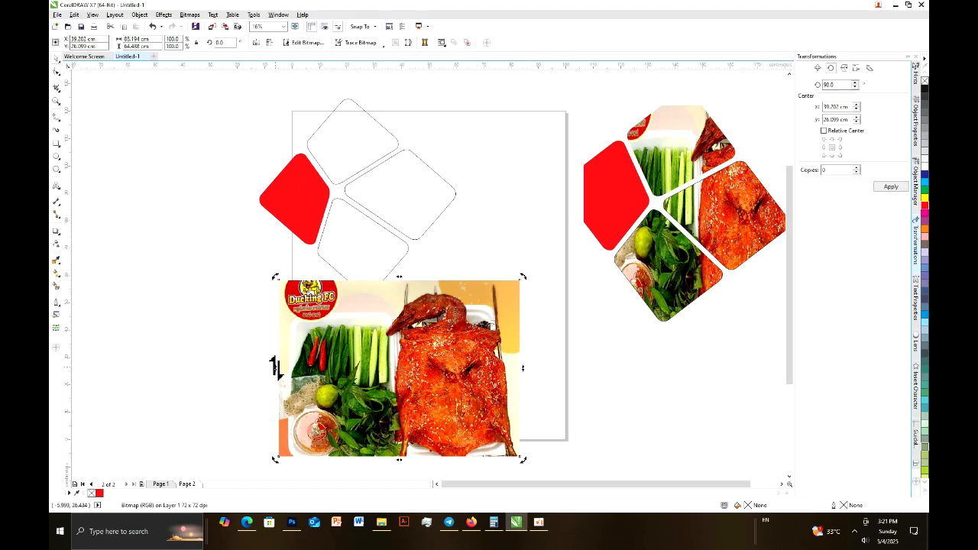
click(291, 361)
drag(275, 366, 353, 365)
drag(522, 368, 396, 198)
drag(377, 276, 379, 298)
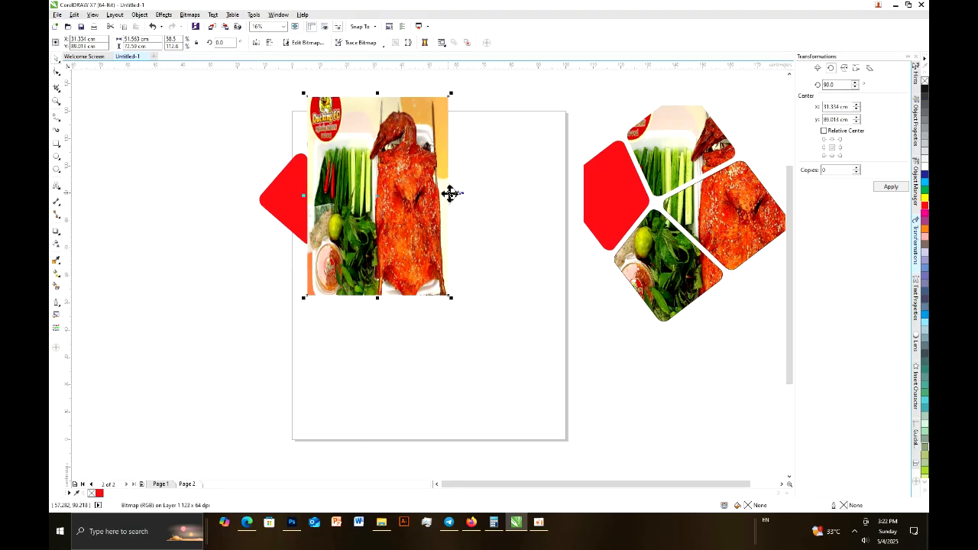
drag(448, 194, 583, 380)
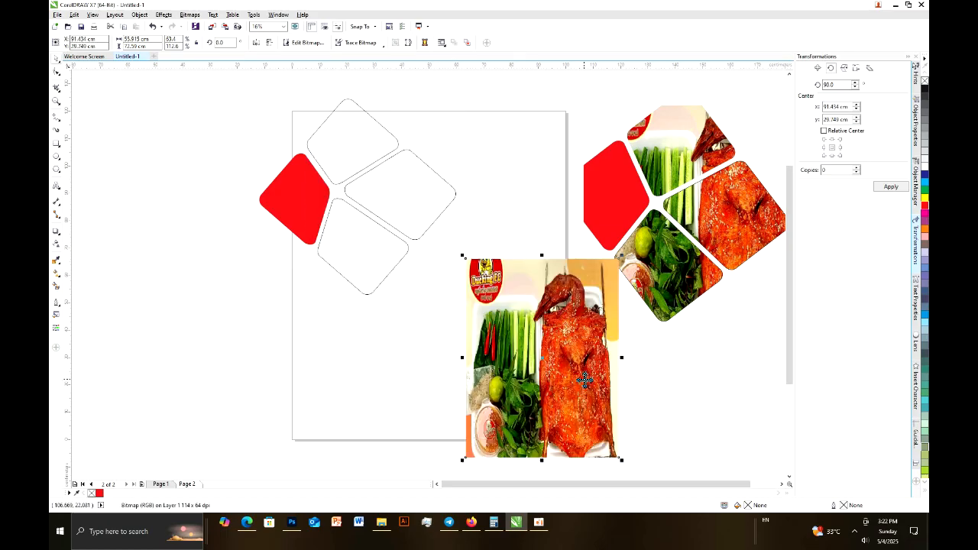
Group the three unfilled shapes and PowerClip the duck photo inside the group
drag(295, 92, 493, 323)
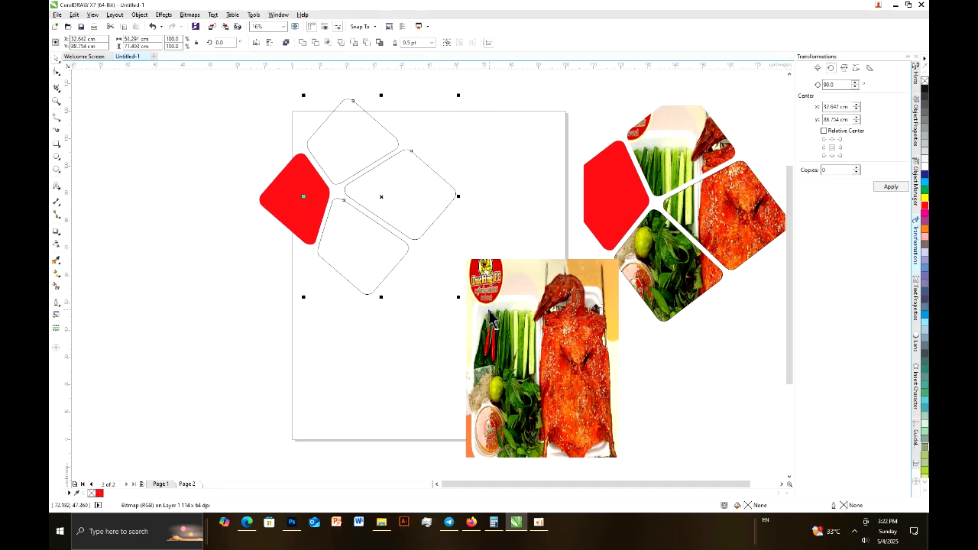
click(446, 42)
click(550, 321)
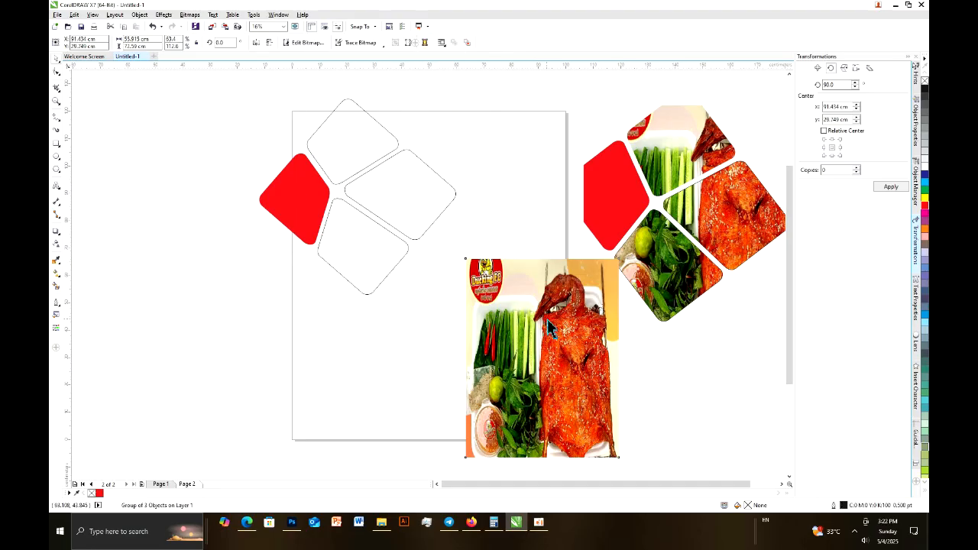
right_click(552, 324)
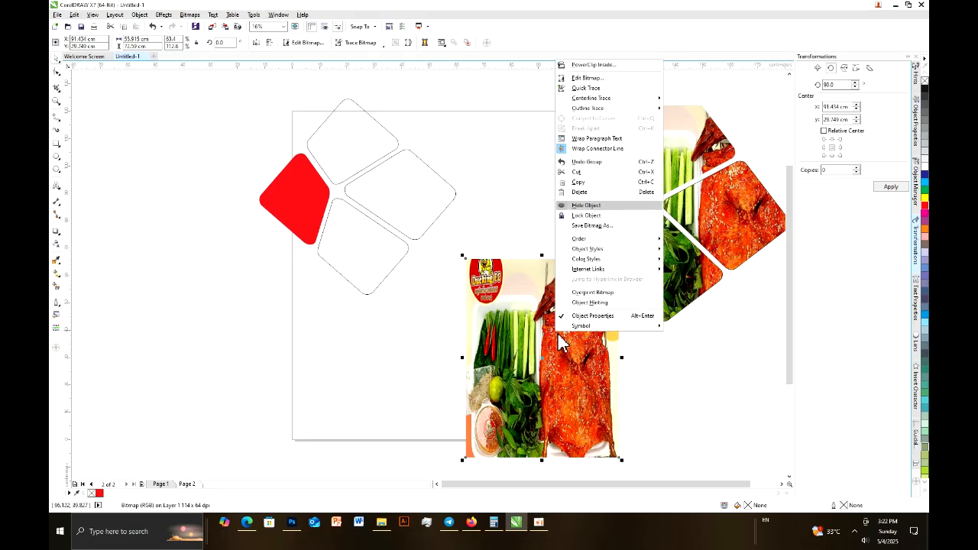
click(592, 66)
click(360, 153)
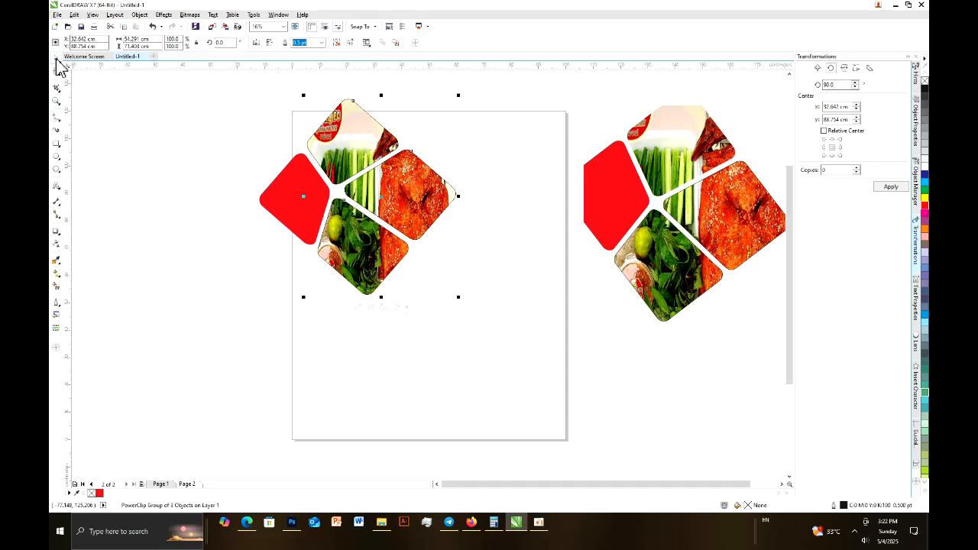
Remove the outline from the three photo-filled shapes
click(152, 138)
click(350, 141)
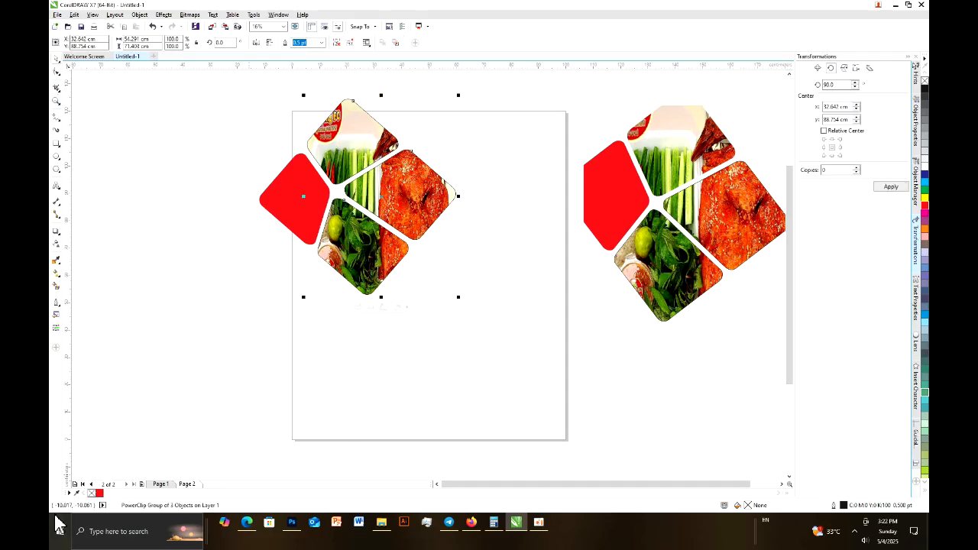
click(175, 309)
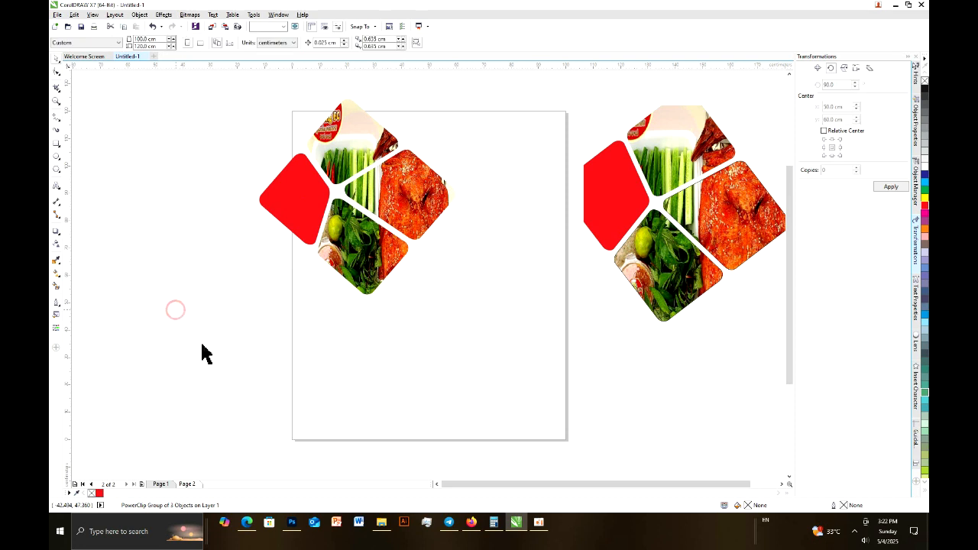
Move the red shape and the photo-filled shapes together slightly further onto the page, centred at about X 28.4, Y 87.9 cm
click(58, 89)
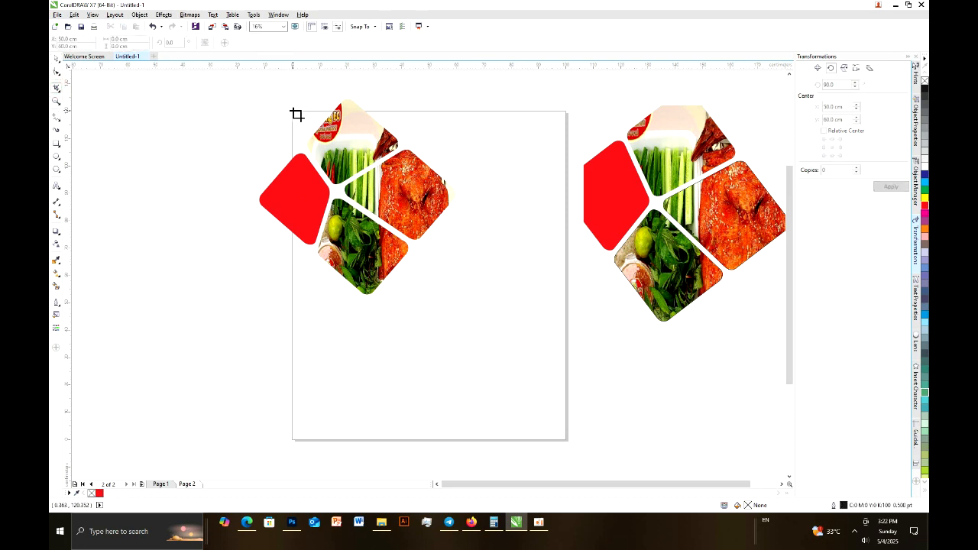
mouse_move(297, 115)
mouse_down()
mouse_move(298, 157)
mouse_move(309, 164)
mouse_move(299, 130)
mouse_up()
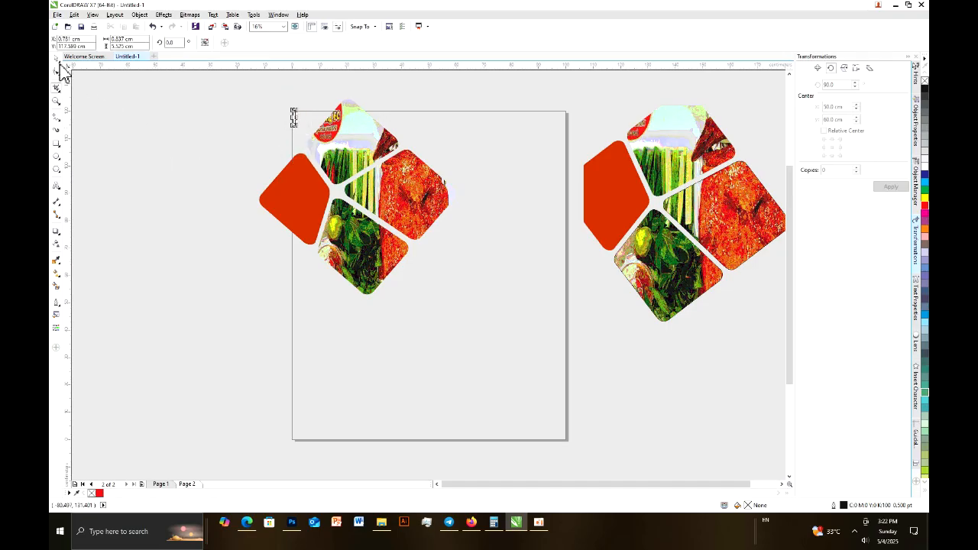
click(57, 59)
click(331, 159)
drag(218, 97, 466, 305)
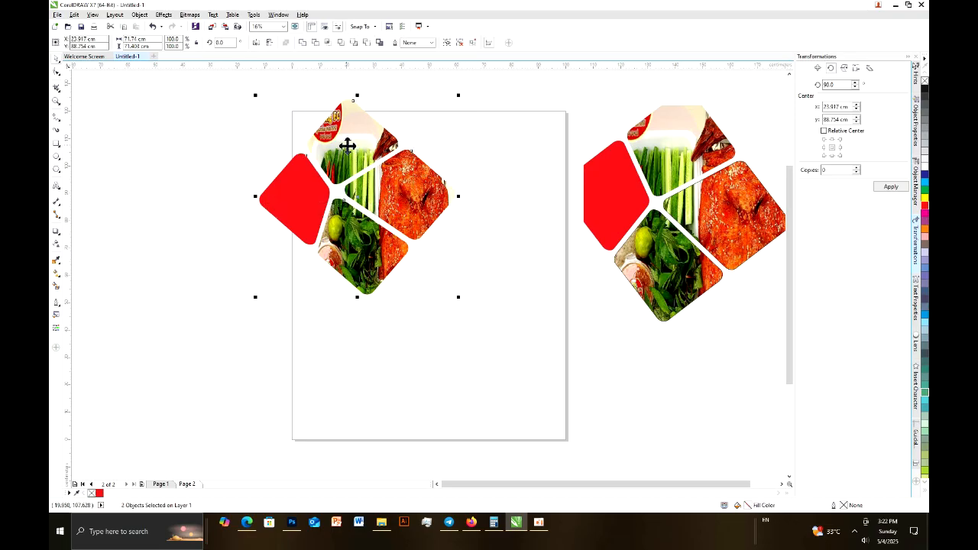
drag(345, 144, 357, 146)
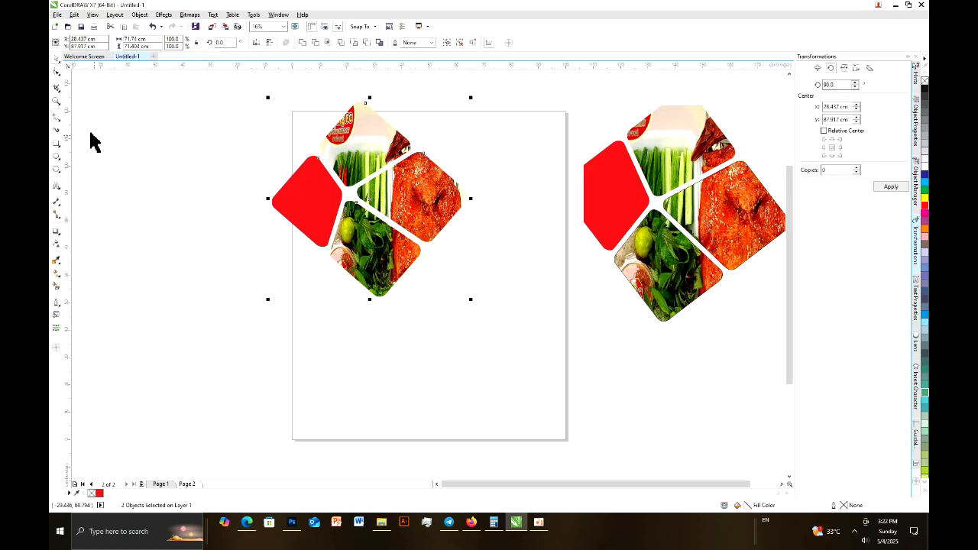
Crop the four-shape design to the page edges with a crop frame about 99.4 by 119.5 cm
click(55, 87)
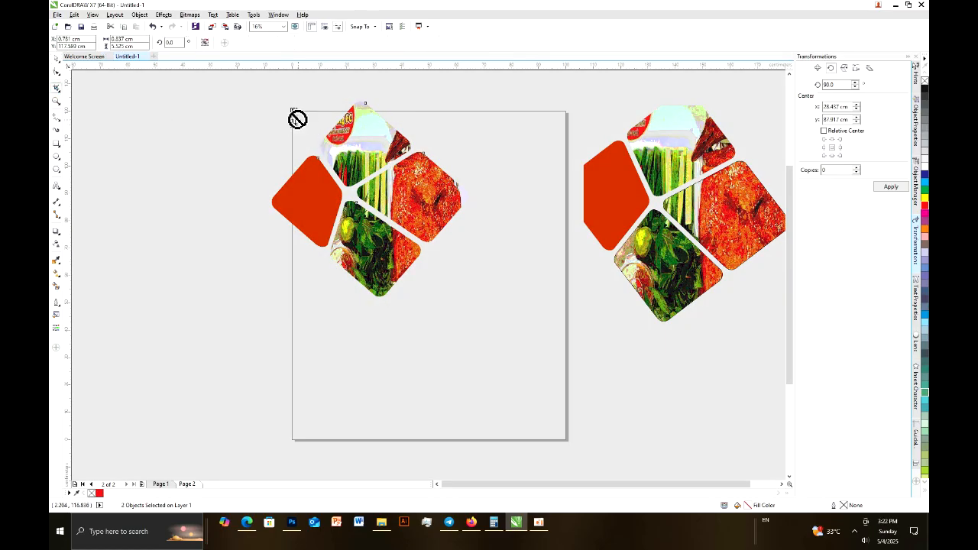
drag(293, 112, 564, 124)
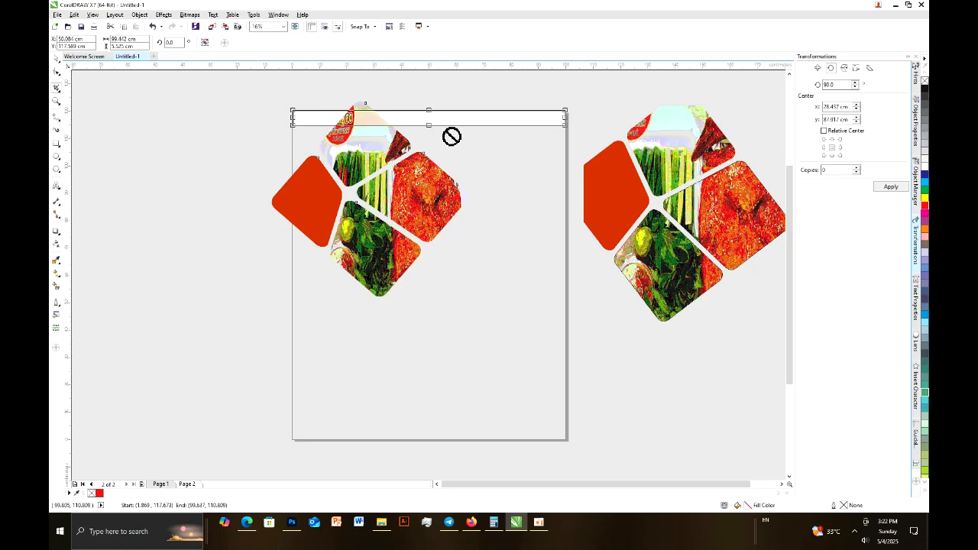
drag(429, 124, 429, 153)
drag(460, 368, 474, 438)
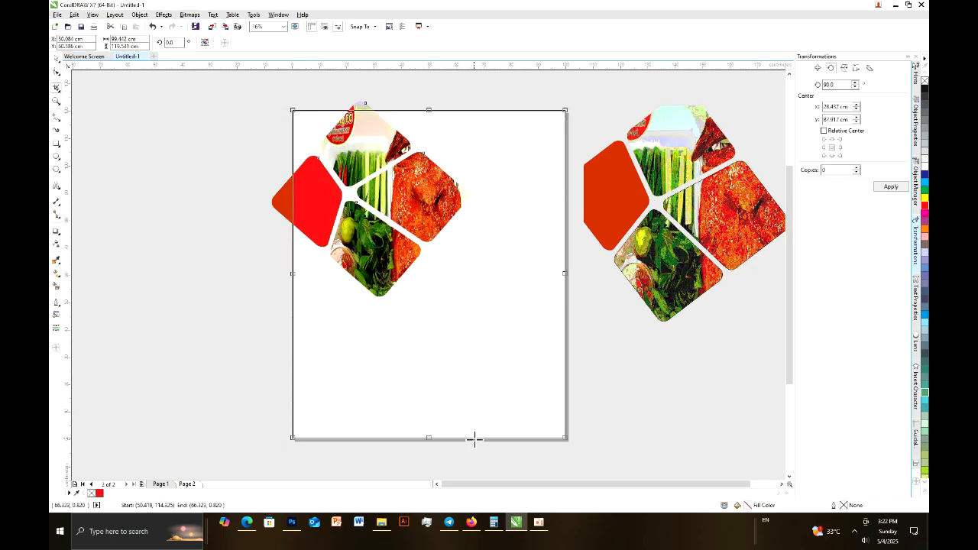
double_click(472, 189)
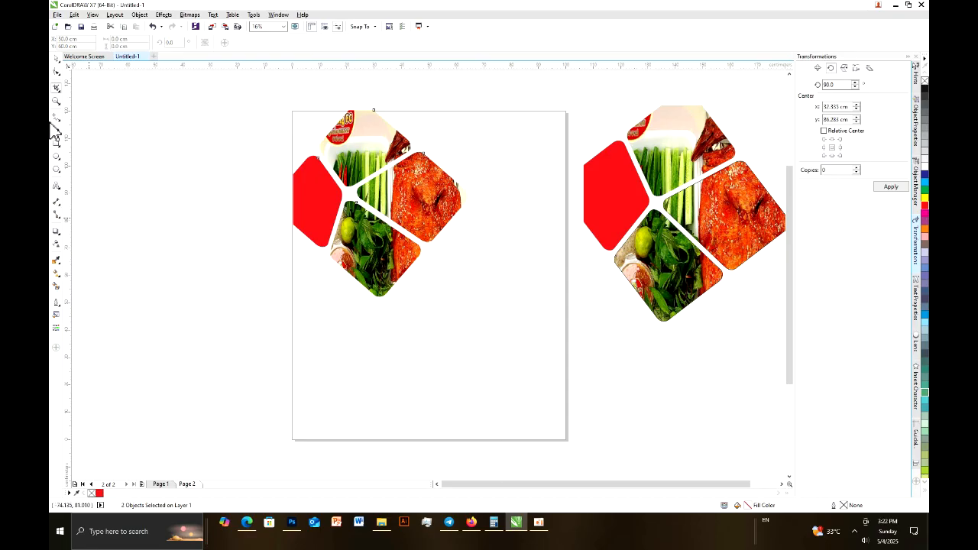
Enlarge the cropped four-shape design to about 72.5 by 77.2 cm, keeping its upper-left corner at the page corner
click(56, 60)
key(Escape)
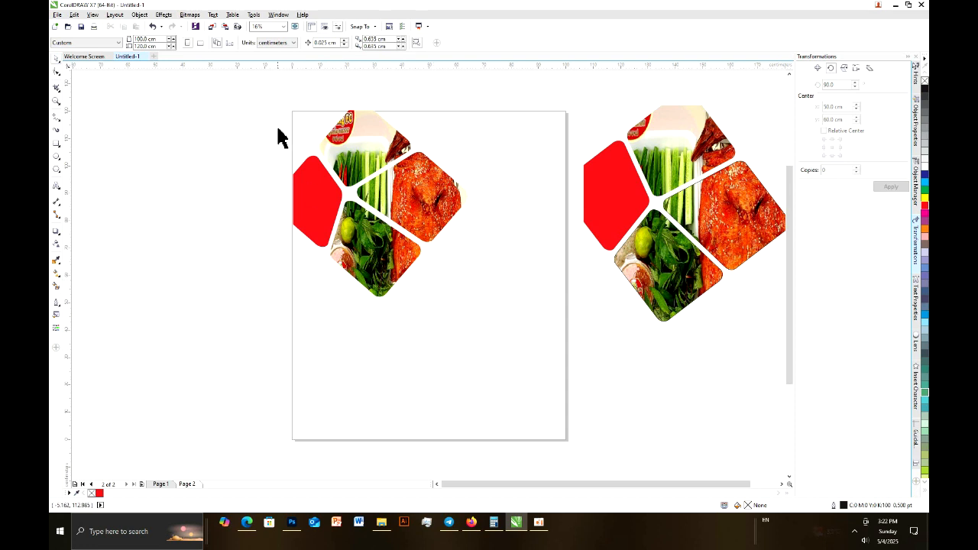
drag(243, 104, 529, 326)
drag(467, 299, 492, 333)
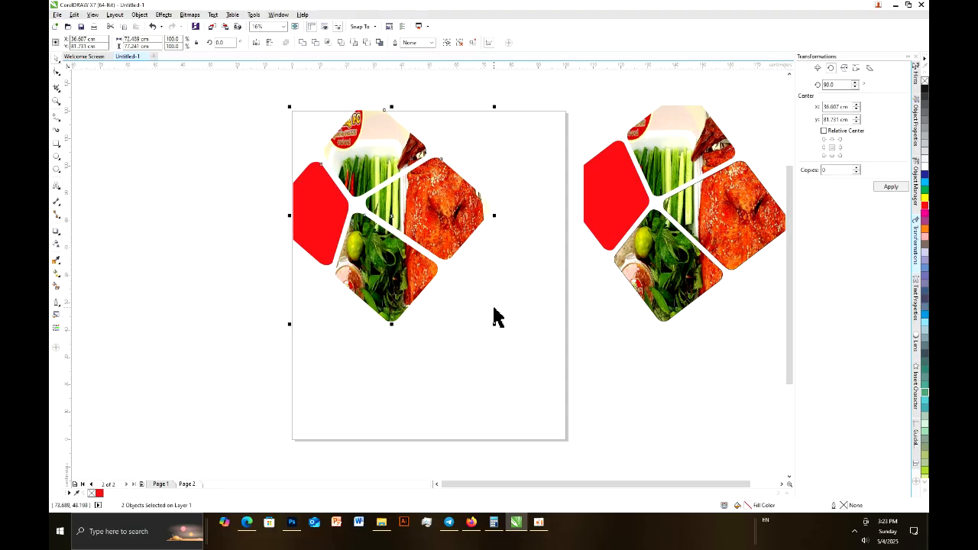